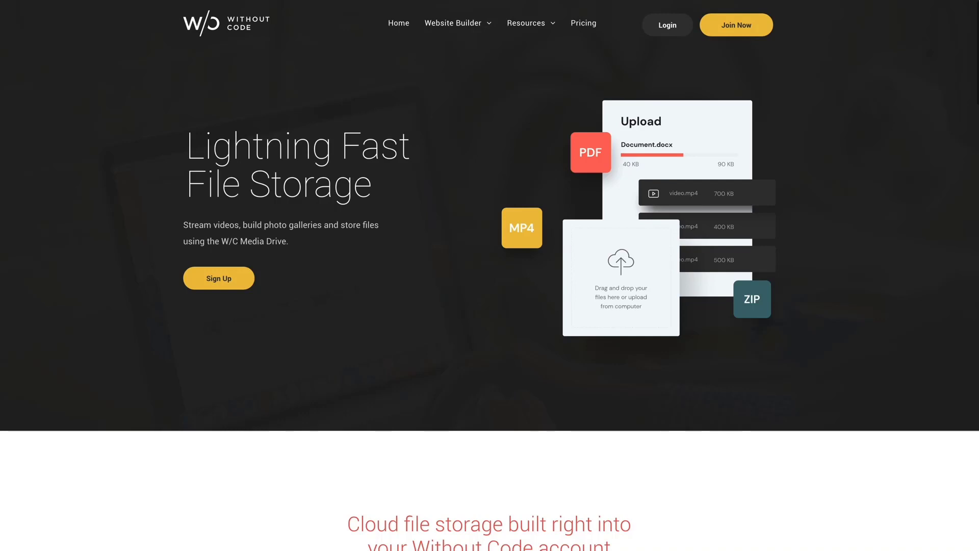
Upload product-1 through product-6 from the computer into the empty Media Drive.
{"action": "scroll", "coordinate": [193, 468], "scroll_direction": "down", "scroll_amount": 3}
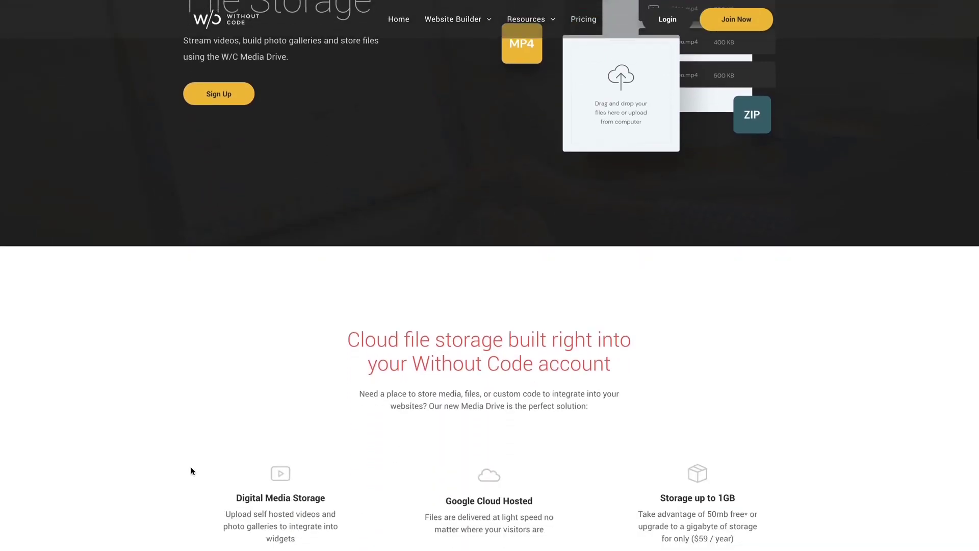
{"action": "scroll", "coordinate": [191, 469], "scroll_direction": "down", "scroll_amount": 5}
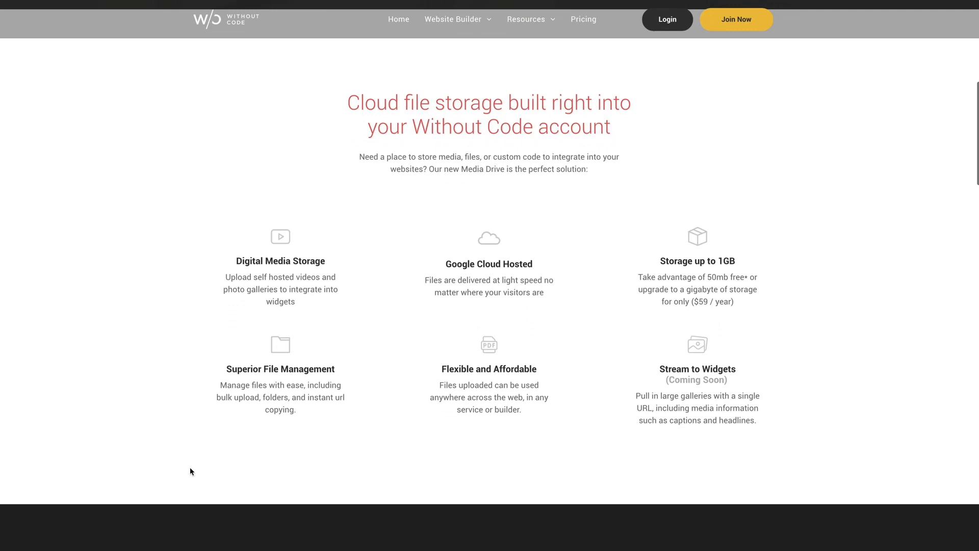
{"action": "scroll", "coordinate": [187, 449], "scroll_direction": "down", "scroll_amount": 9}
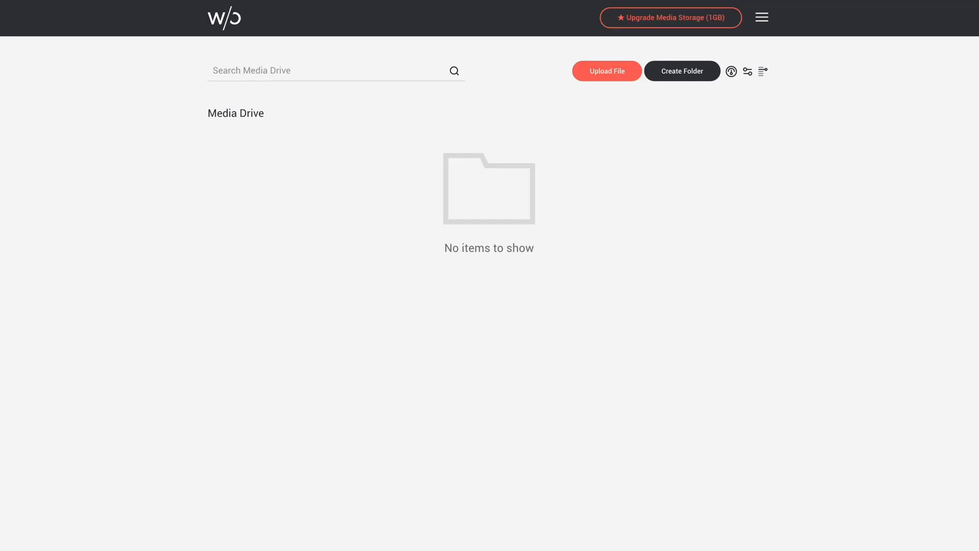
{"action": "left_click", "coordinate": [606, 76]}
{"action": "left_click", "coordinate": [550, 303]}
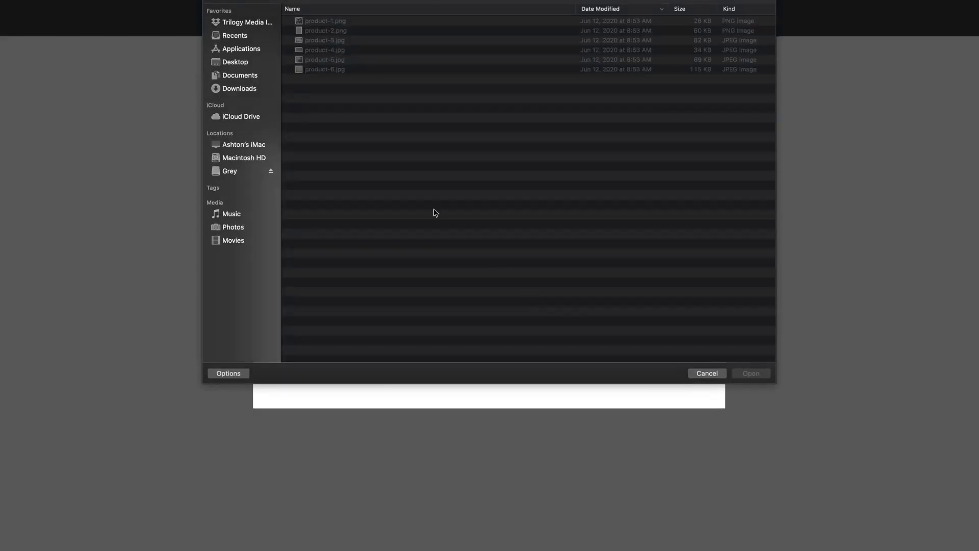
{"action": "left_click", "coordinate": [331, 43]}
{"action": "left_click_drag", "start_coordinate": [335, 95], "coordinate": [360, 27]}
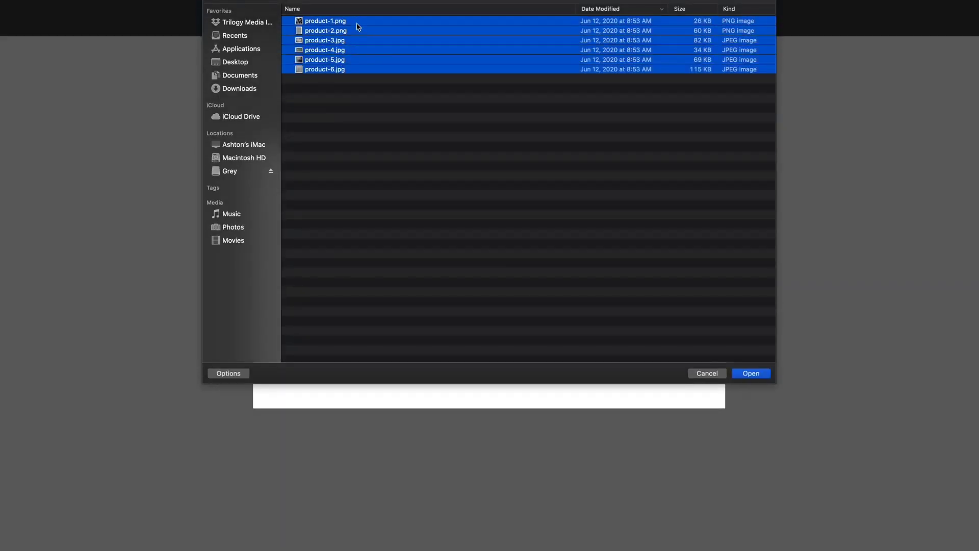
{"action": "left_click", "coordinate": [756, 373]}
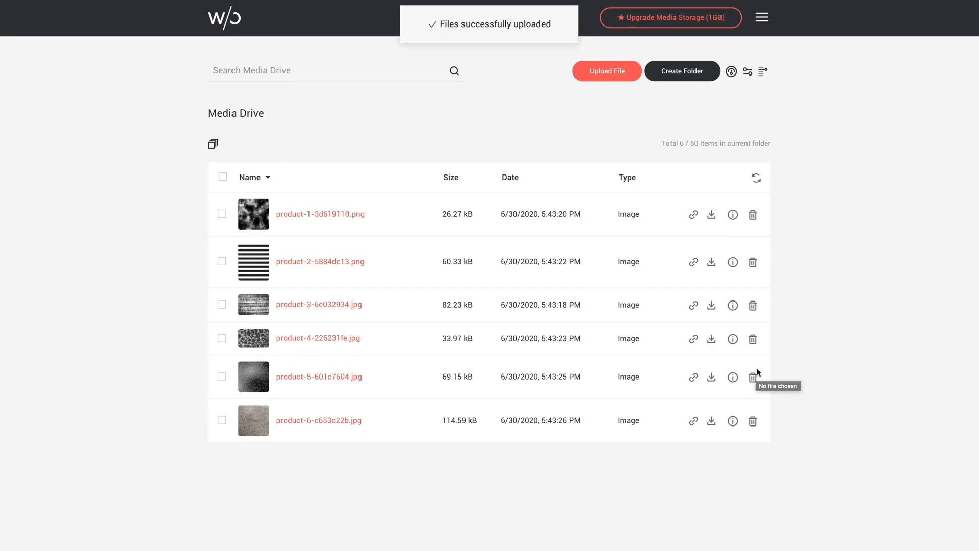
Create a new folder named gallery-1 in the drive.
{"action": "left_click", "coordinate": [674, 78]}
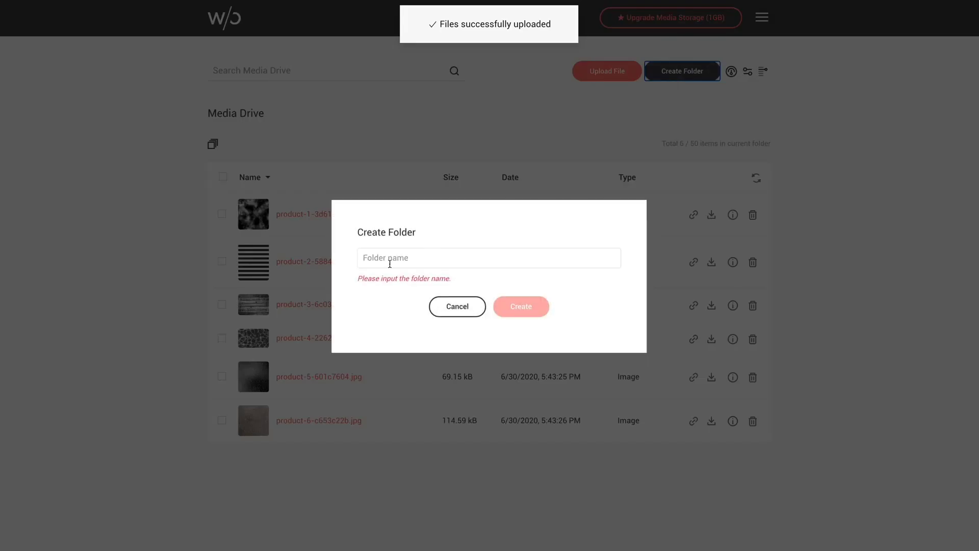
{"action": "left_click", "coordinate": [386, 258]}
{"action": "type", "text": "gallery-1"}
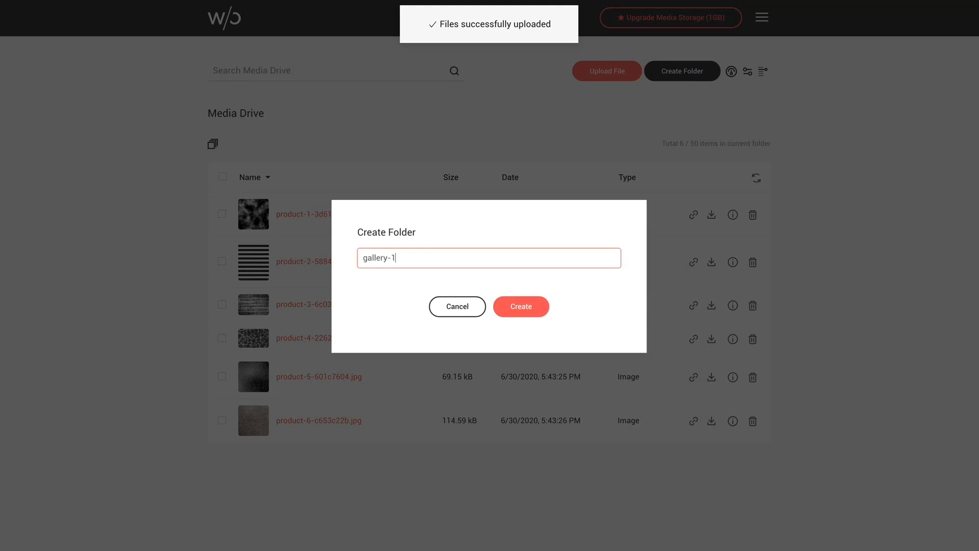
{"action": "left_click", "coordinate": [526, 313]}
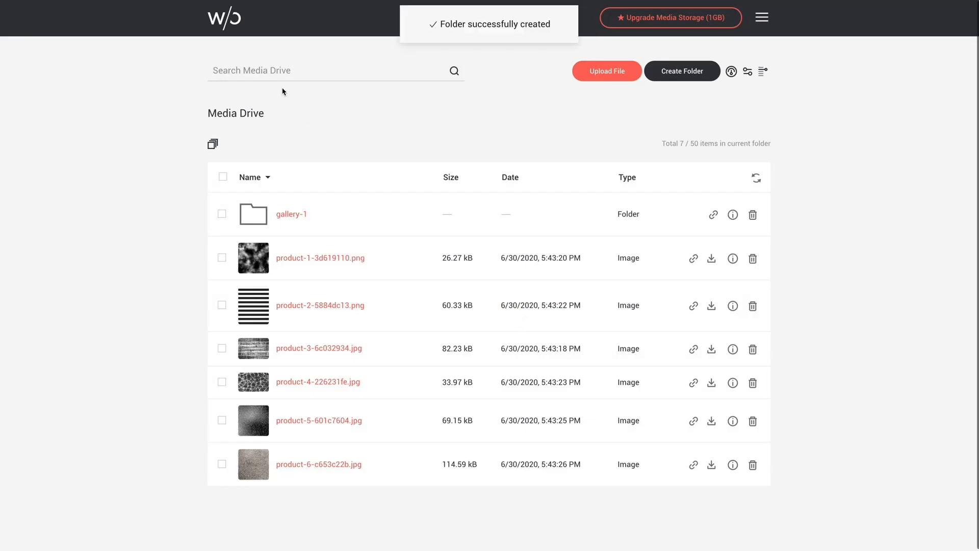
Search for product-3, copy its direct link, then clear the search.
{"action": "left_click", "coordinate": [269, 68]}
{"action": "type", "text": "product-3"}
{"action": "key", "text": "Return"}
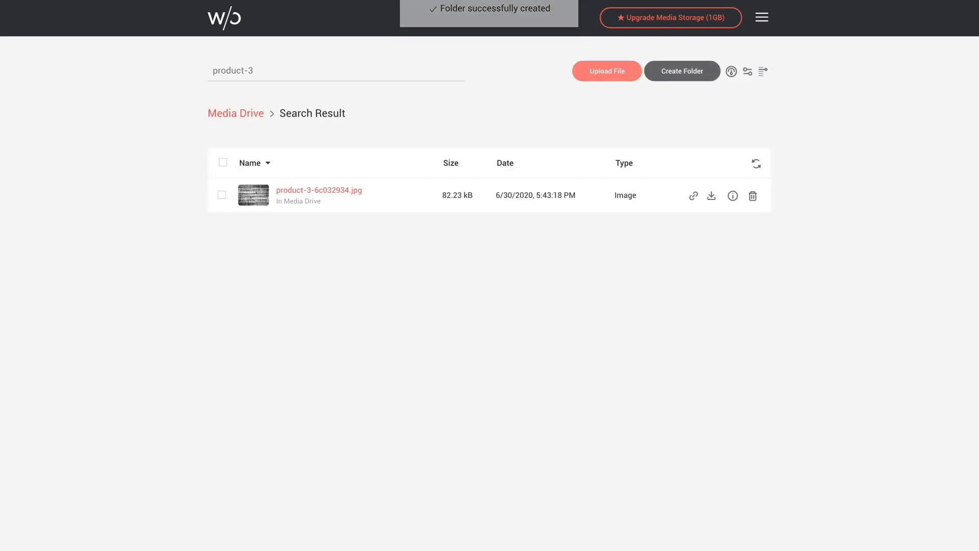
{"action": "left_click", "coordinate": [695, 197]}
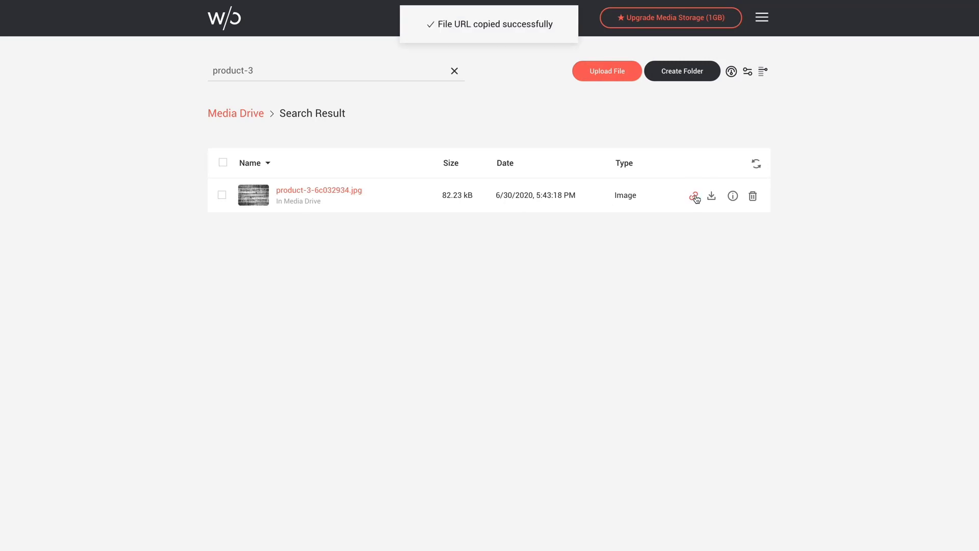
{"action": "left_click", "coordinate": [231, 111]}
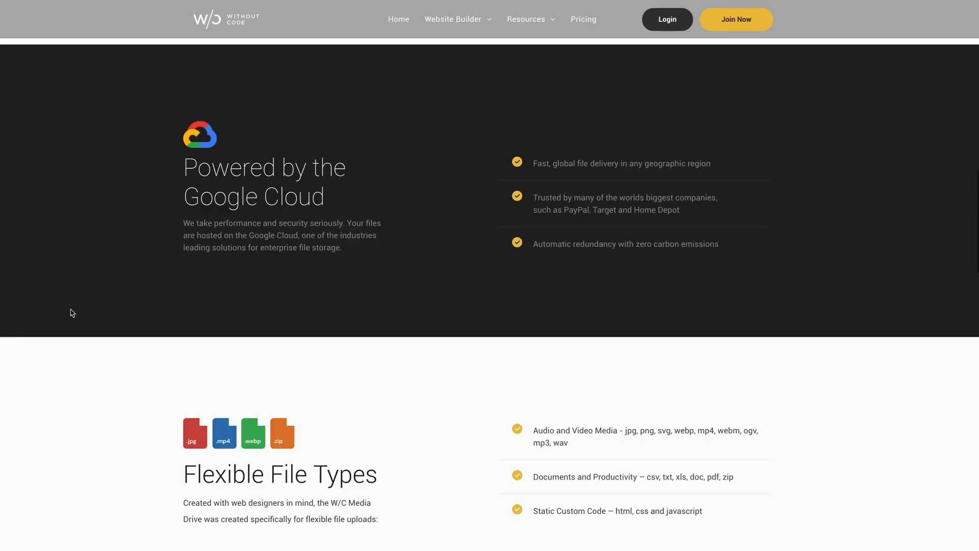
{"action": "scroll", "coordinate": [71, 312], "scroll_direction": "down", "scroll_amount": 2}
{"action": "scroll", "coordinate": [71, 313], "scroll_direction": "down", "scroll_amount": 4}
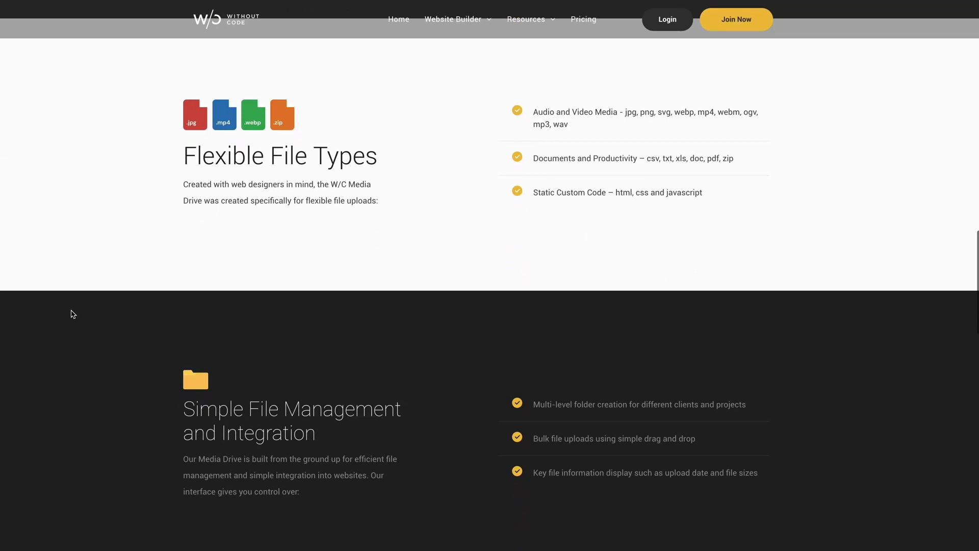
{"action": "scroll", "coordinate": [73, 314], "scroll_direction": "down", "scroll_amount": 9}
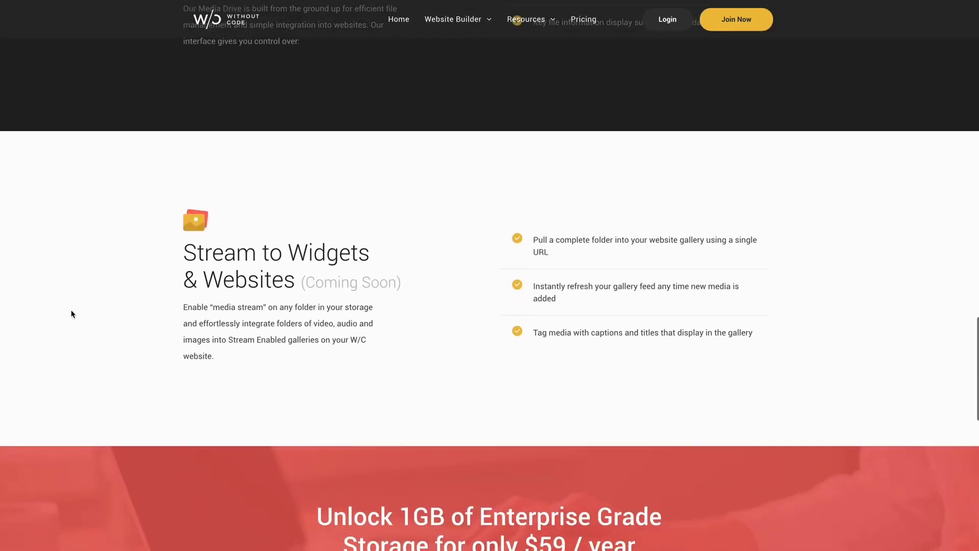
{"action": "scroll", "coordinate": [72, 313], "scroll_direction": "down", "scroll_amount": 1}
{"action": "scroll", "coordinate": [72, 313], "scroll_direction": "down", "scroll_amount": 5}
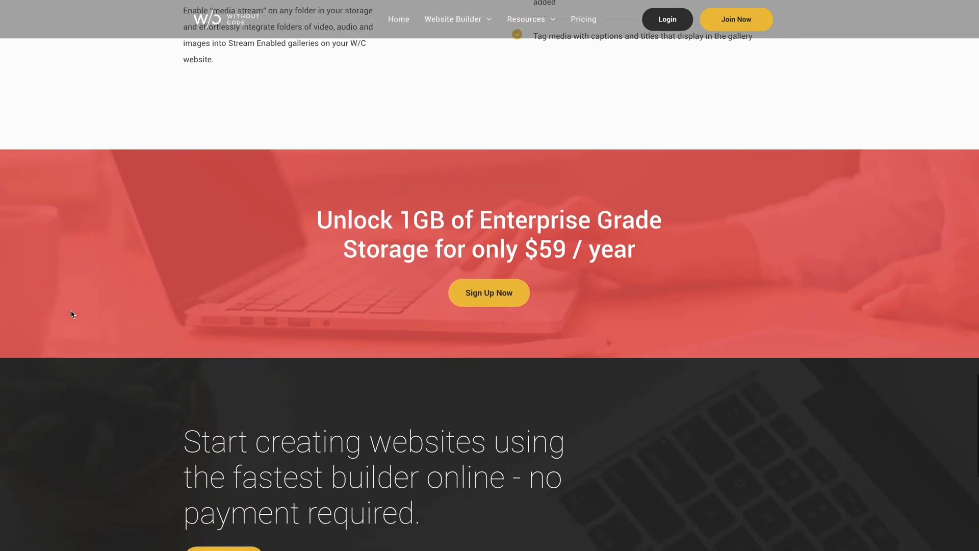
{"action": "scroll", "coordinate": [72, 309], "scroll_direction": "down", "scroll_amount": 5}
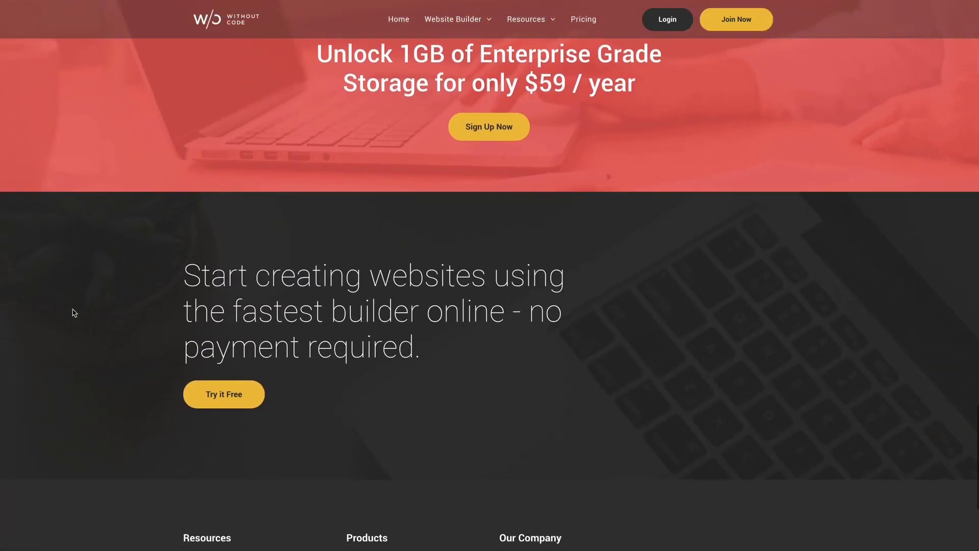
{"action": "scroll", "coordinate": [74, 313], "scroll_direction": "down", "scroll_amount": 1}
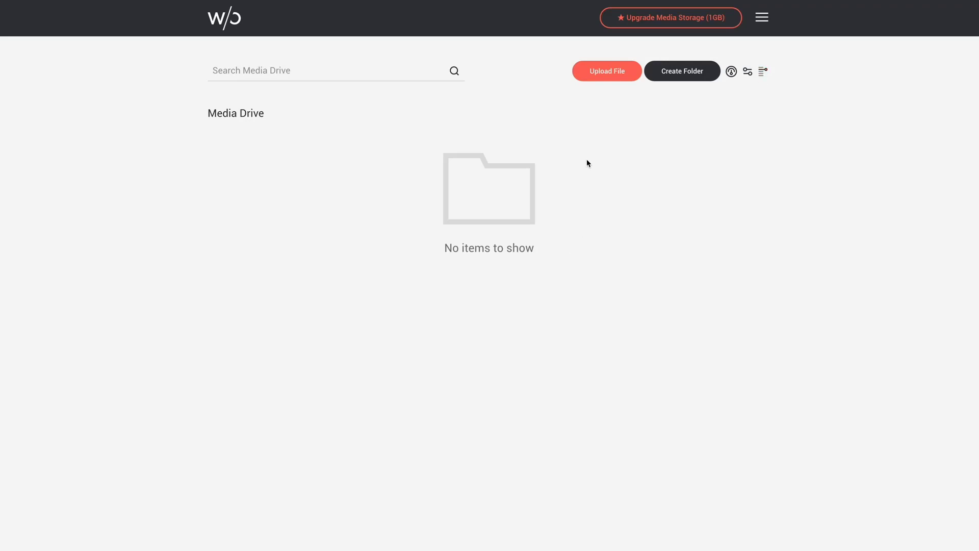
Start an upload from the computer and select product-4.jpg in the file picker.
{"action": "left_click", "coordinate": [603, 73]}
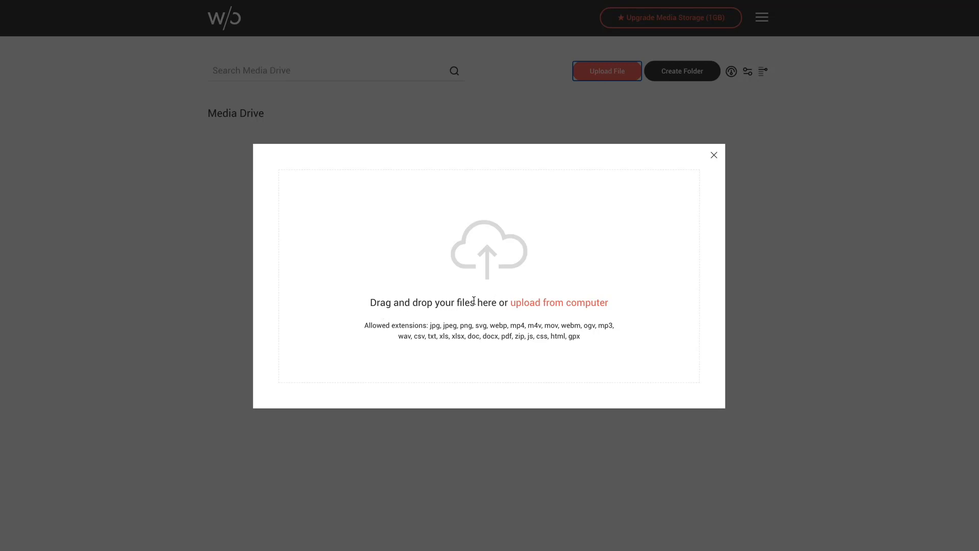
{"action": "left_click", "coordinate": [543, 306]}
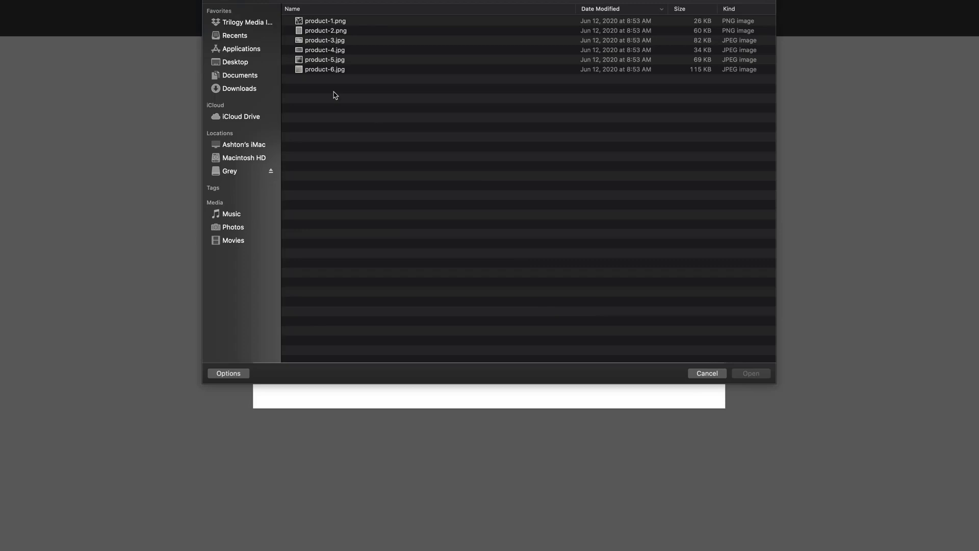
{"action": "left_click", "coordinate": [325, 48]}
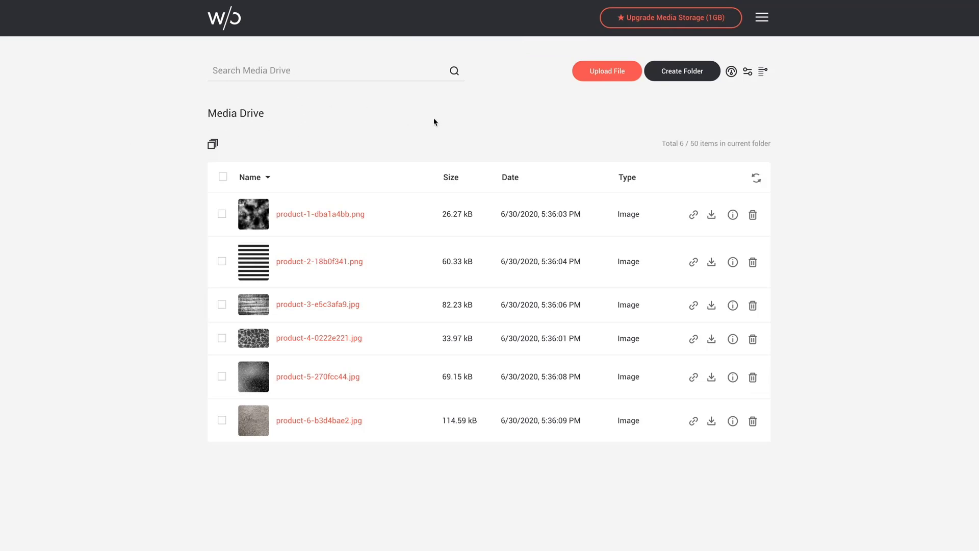
Add a new folder named product-images to the drive.
{"action": "left_click", "coordinate": [688, 76]}
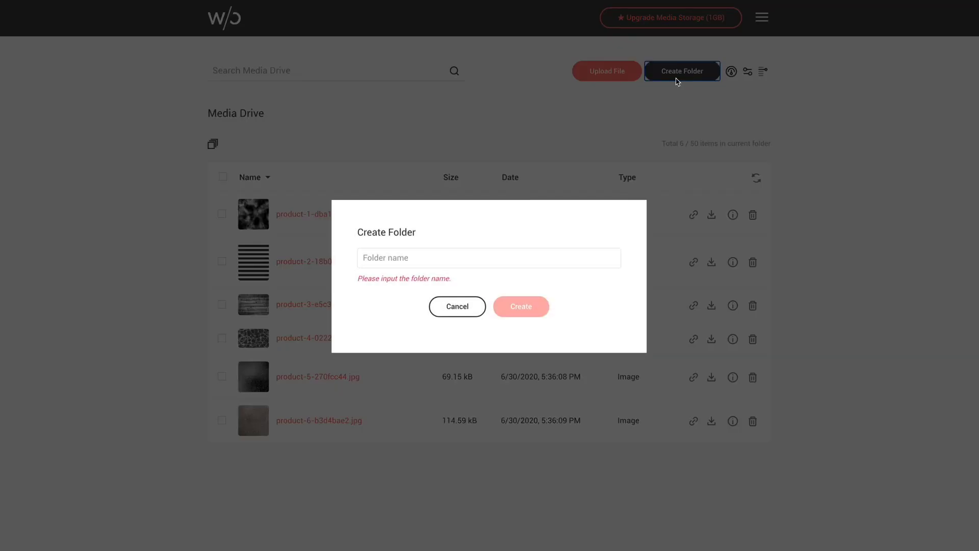
{"action": "left_click", "coordinate": [386, 258]}
{"action": "type", "text": "product-imag"}
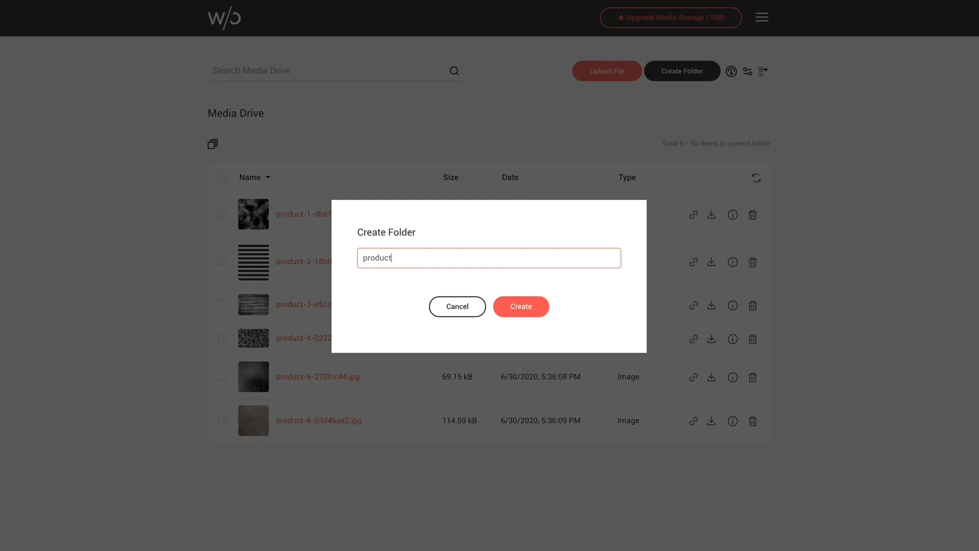
{"action": "type", "text": "es"}
{"action": "left_click", "coordinate": [518, 306]}
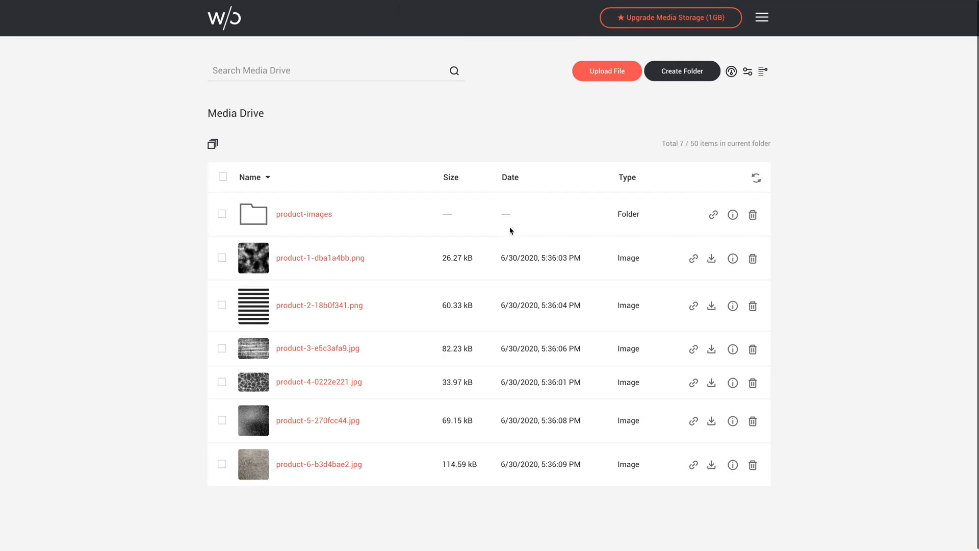
Refresh the Media Drive from its details menu, then reopen the details showing 0.77% of 50 MB used.
{"action": "left_click", "coordinate": [730, 73]}
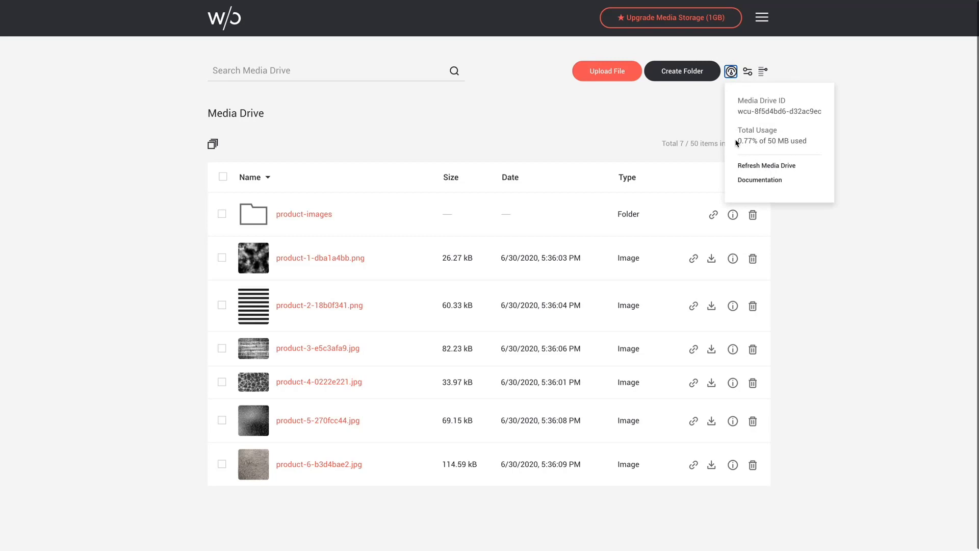
{"action": "mouse_move", "coordinate": [750, 138]}
{"action": "left_click", "coordinate": [757, 165]}
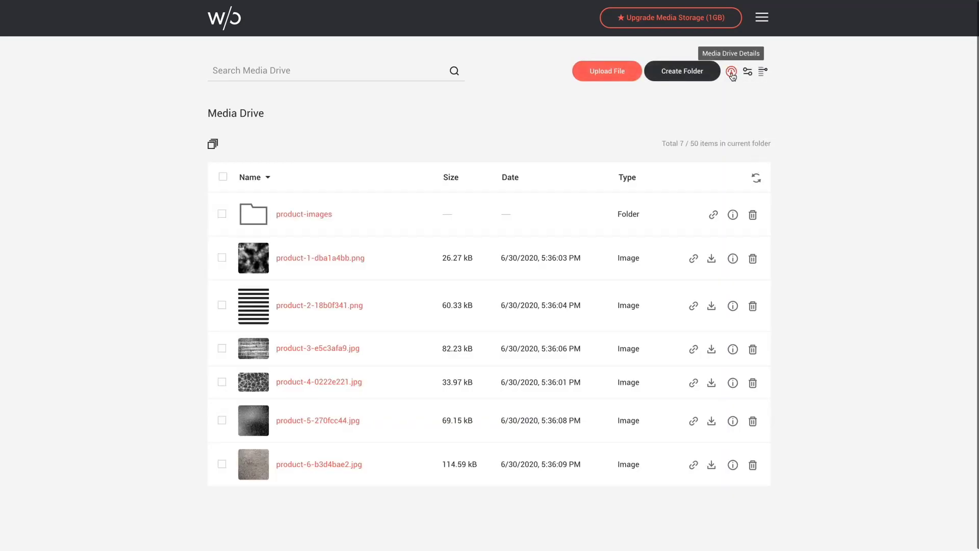
{"action": "left_click", "coordinate": [731, 72]}
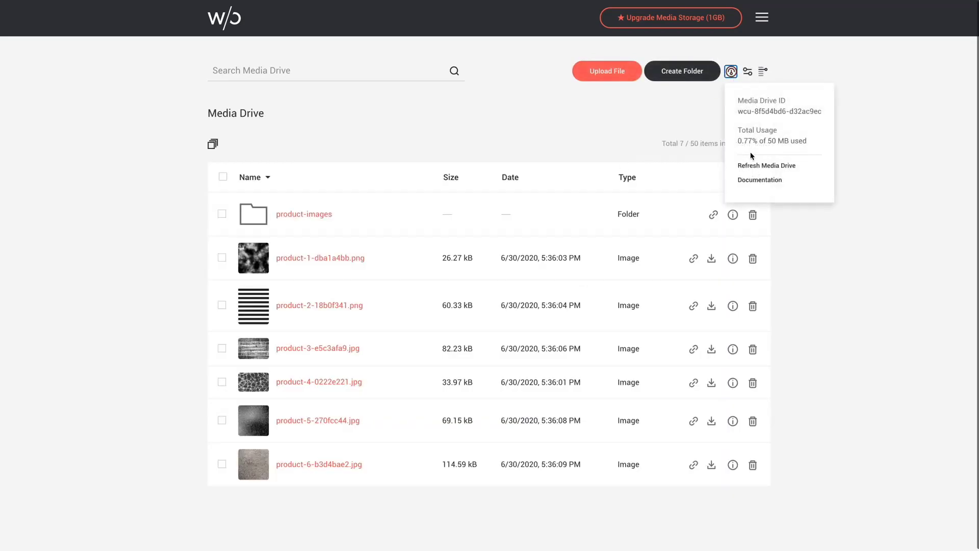
Toggle folders, images and videos off and back on in the type filter, then apply it.
{"action": "left_click", "coordinate": [694, 121]}
{"action": "left_click", "coordinate": [748, 75]}
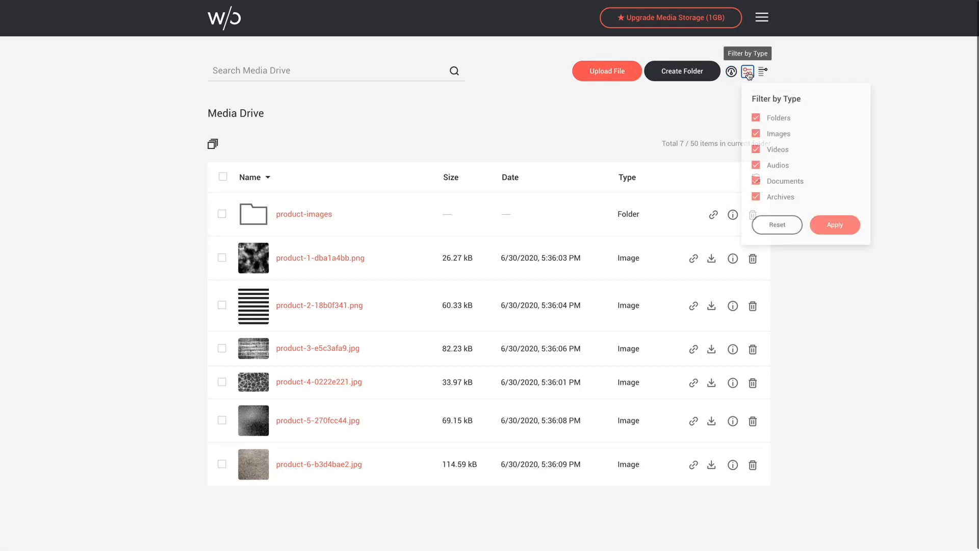
{"action": "left_click", "coordinate": [756, 119]}
{"action": "left_click", "coordinate": [757, 134]}
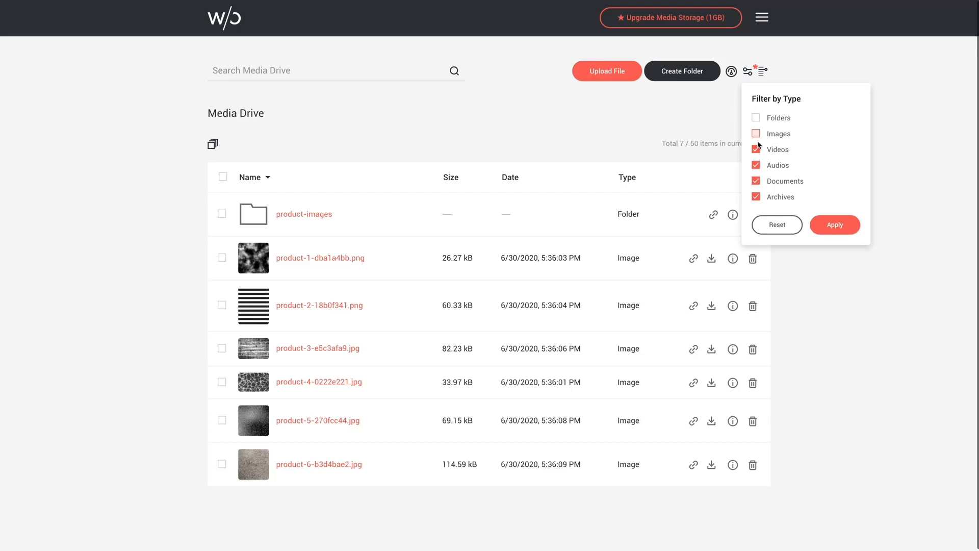
{"action": "left_click", "coordinate": [756, 150]}
{"action": "left_click", "coordinate": [756, 133]}
{"action": "left_click", "coordinate": [756, 117]}
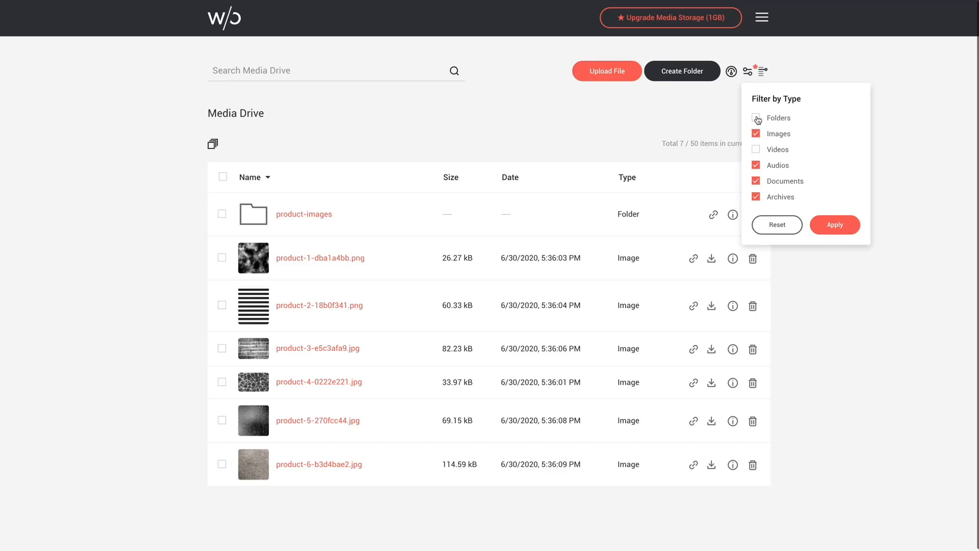
{"action": "left_click", "coordinate": [756, 150]}
{"action": "left_click", "coordinate": [837, 229]}
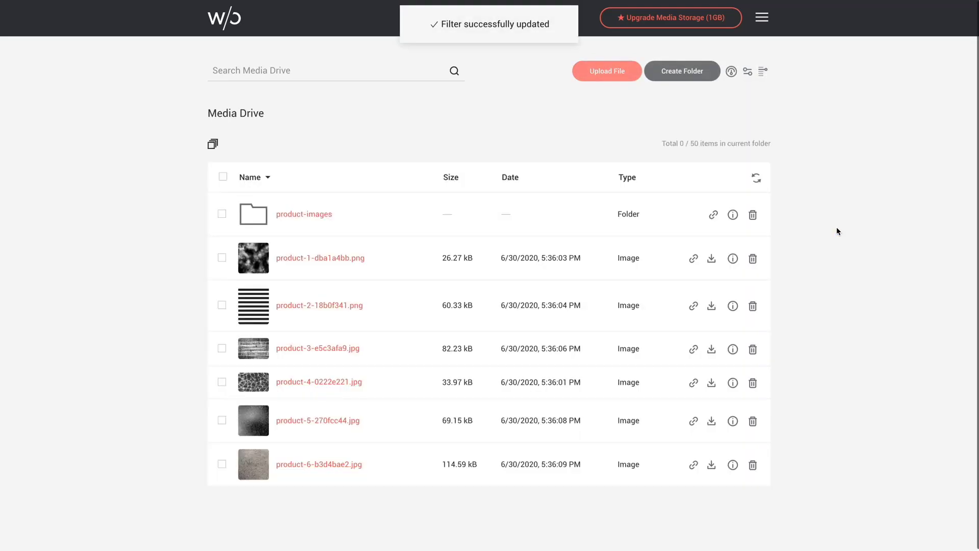
Set the list options to show 100 items per page.
{"action": "left_click", "coordinate": [761, 73]}
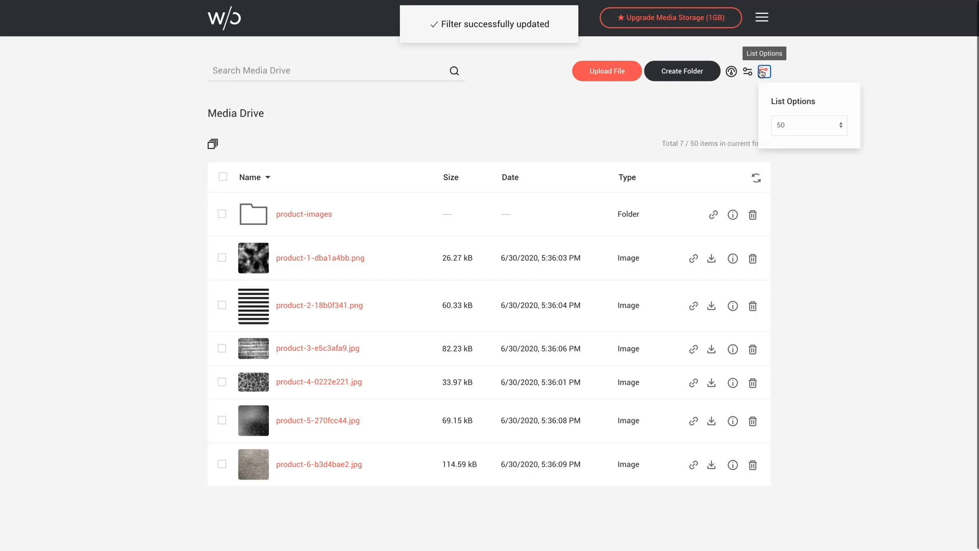
{"action": "left_click", "coordinate": [798, 123]}
{"action": "left_click", "coordinate": [794, 133]}
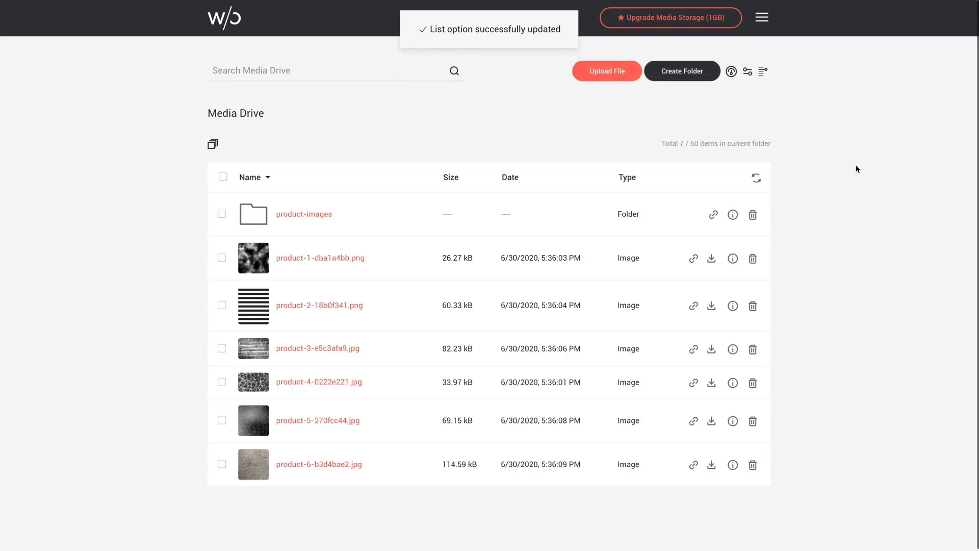
{"action": "scroll", "coordinate": [102, 295], "scroll_direction": "down", "scroll_amount": 1}
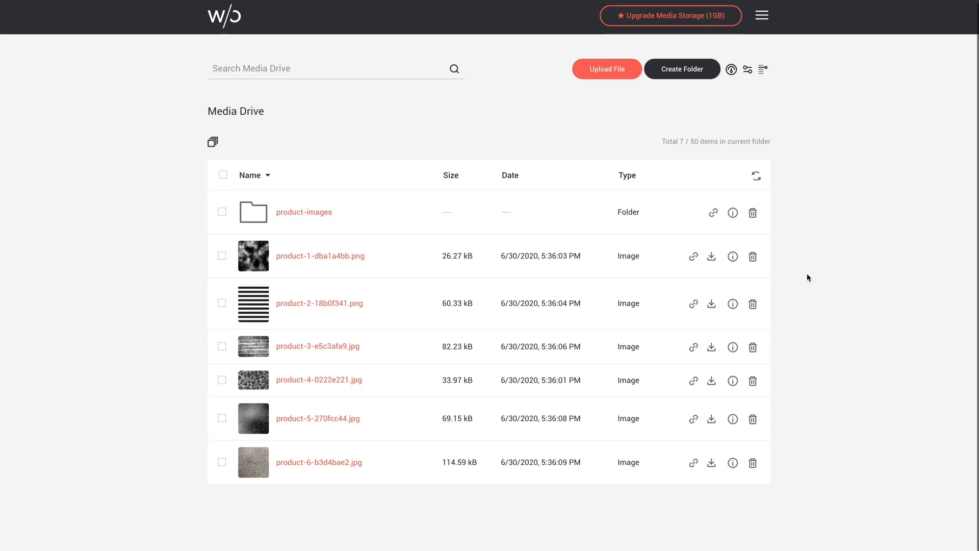
Copy the direct file URL from the product-1 row.
{"action": "left_click", "coordinate": [694, 258]}
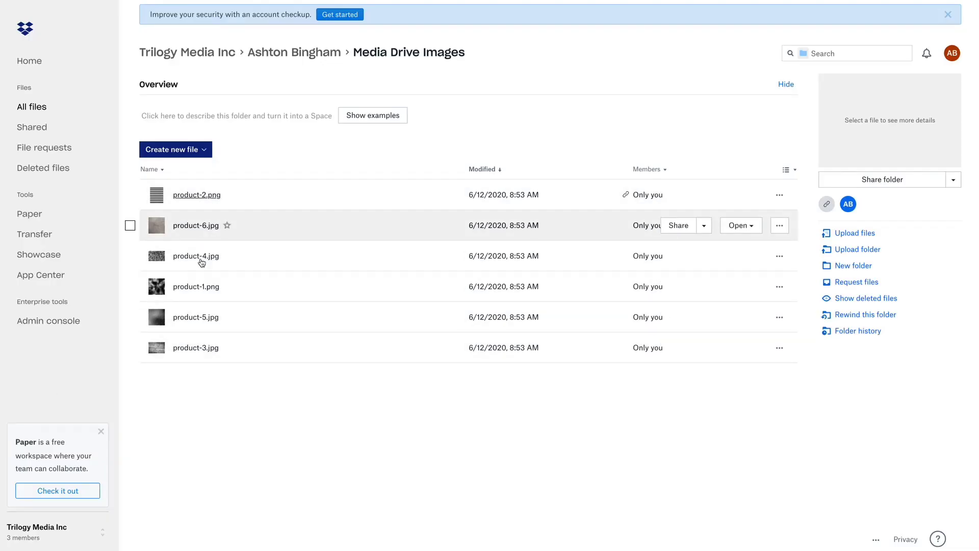
Create and copy a view-only Dropbox share link for product-1.png.
{"action": "left_click", "coordinate": [194, 289]}
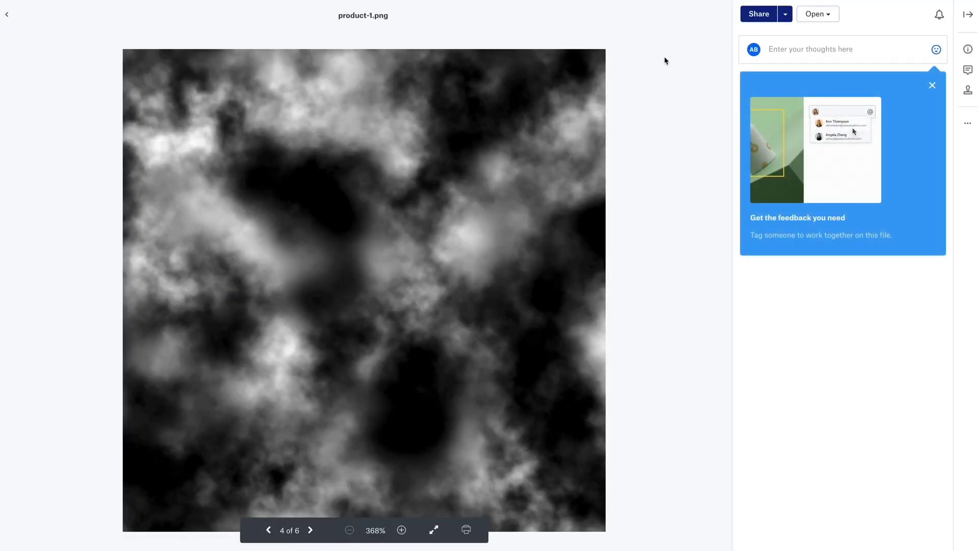
{"action": "left_click", "coordinate": [759, 14]}
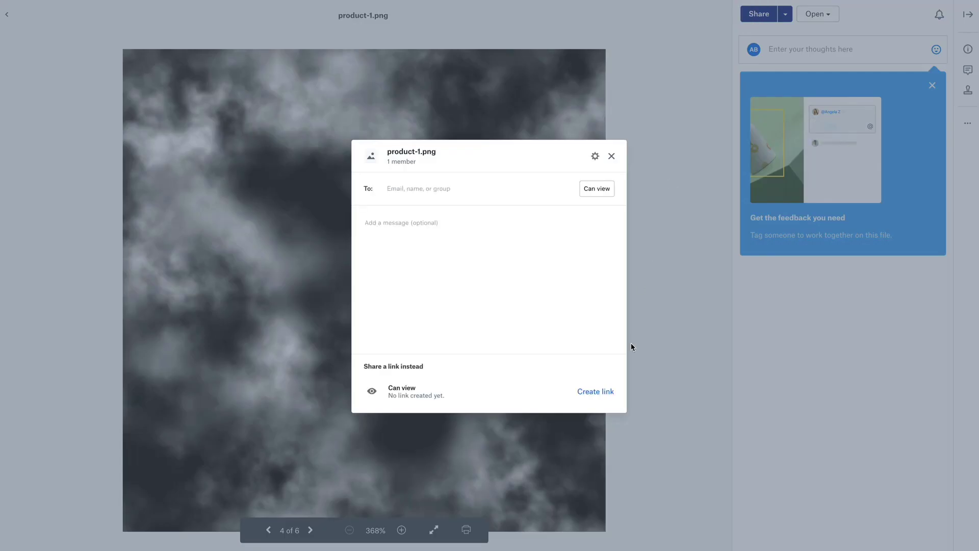
{"action": "left_click", "coordinate": [605, 392]}
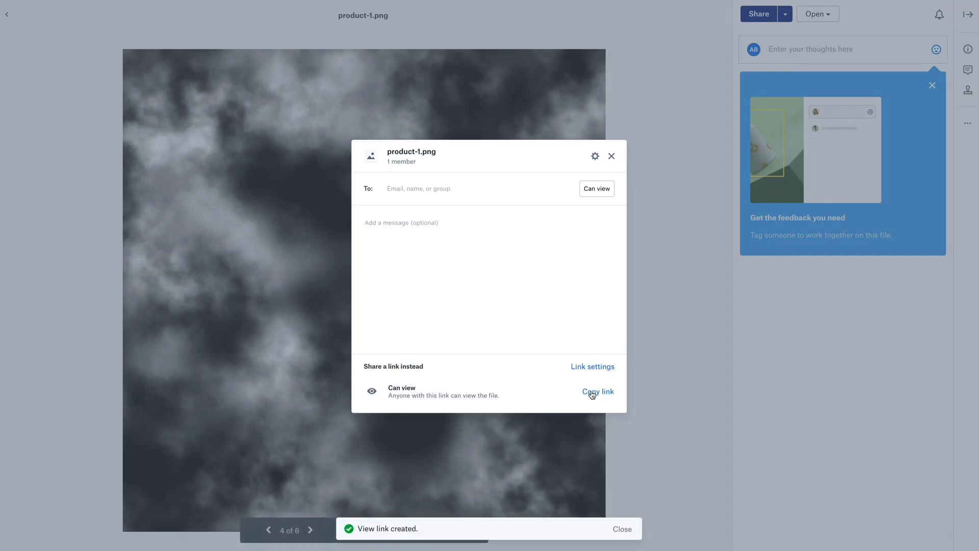
{"action": "left_click", "coordinate": [592, 393]}
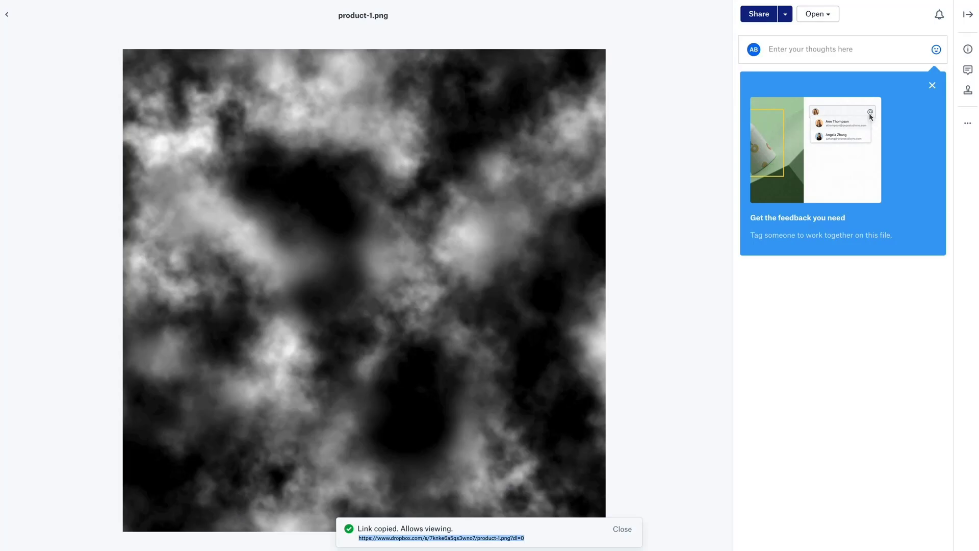
Load the copied Dropbox link in a new browser tab.
{"action": "key", "text": "ctrl+t"}
{"action": "key", "text": "ctrl+v"}
{"action": "key", "text": "Return"}
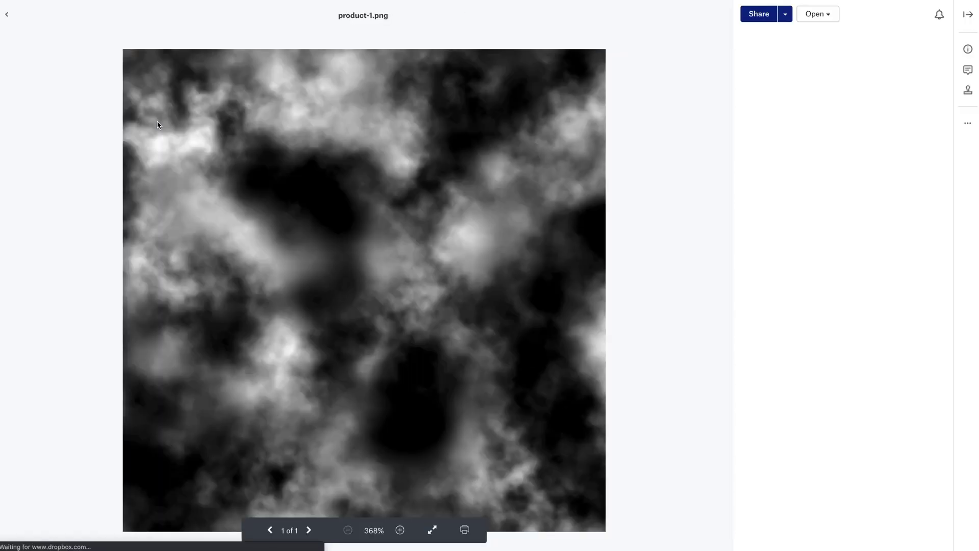
Back in Media Drive, copy product-1's file URL and load it in a new tab.
{"action": "key", "text": "ctrl+w"}
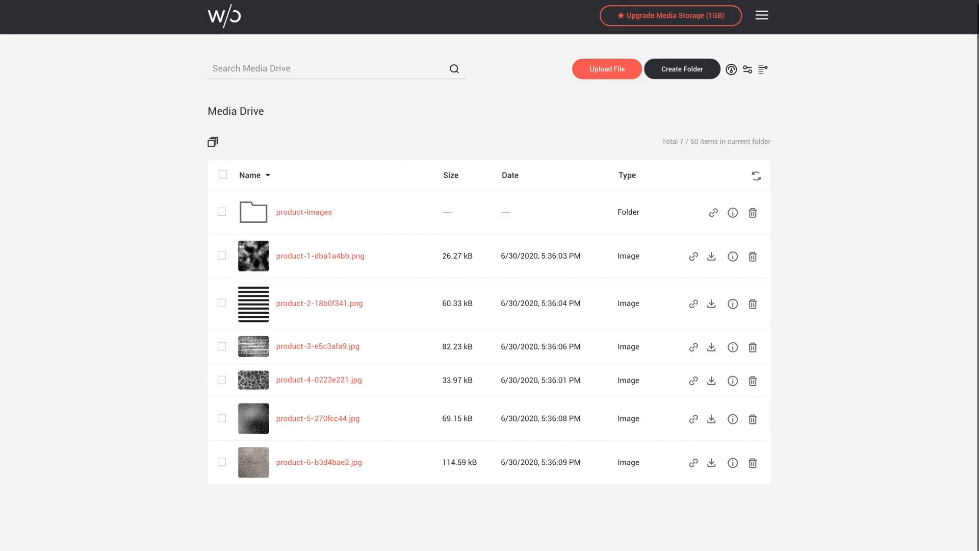
{"action": "left_click", "coordinate": [693, 257]}
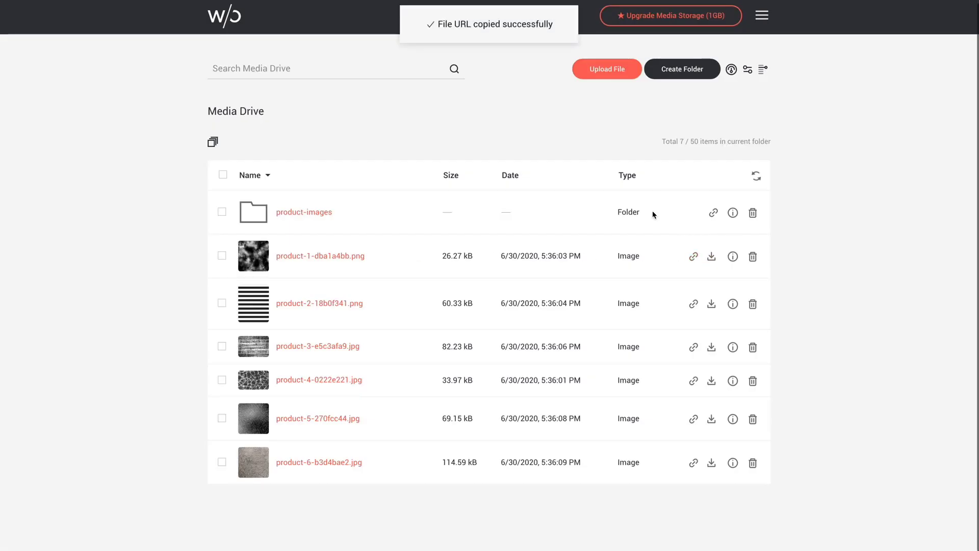
{"action": "key", "text": "ctrl+t"}
{"action": "key", "text": "ctrl+v"}
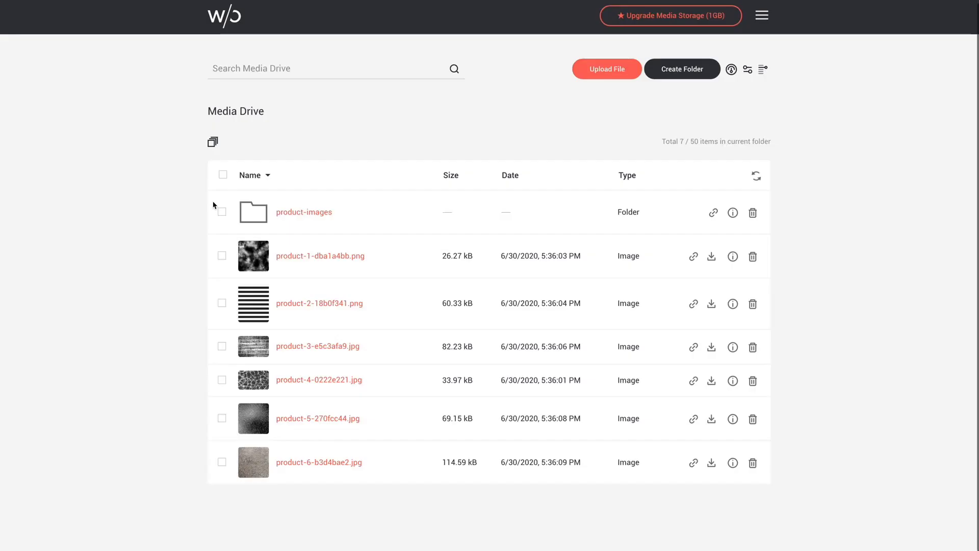
{"action": "left_click", "coordinate": [306, 305]}
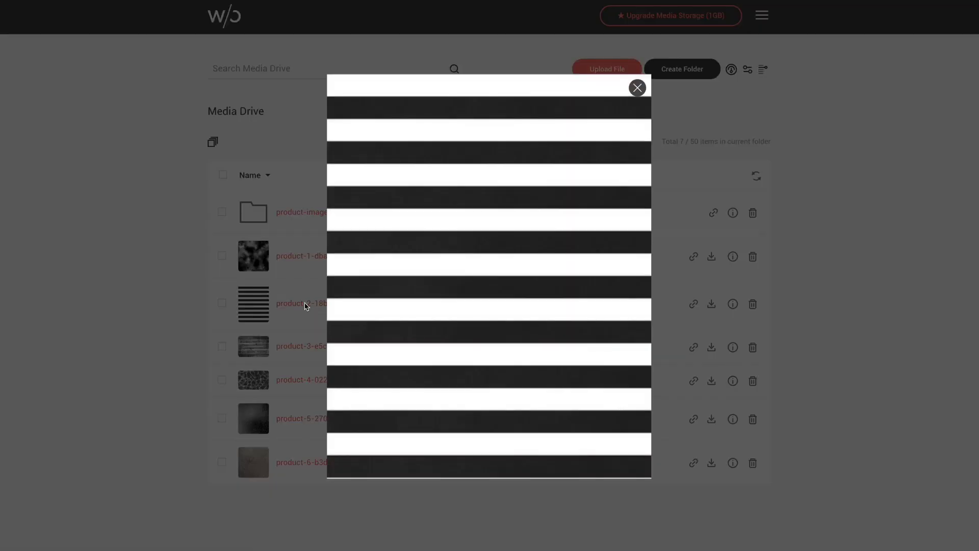
{"action": "left_click", "coordinate": [637, 89]}
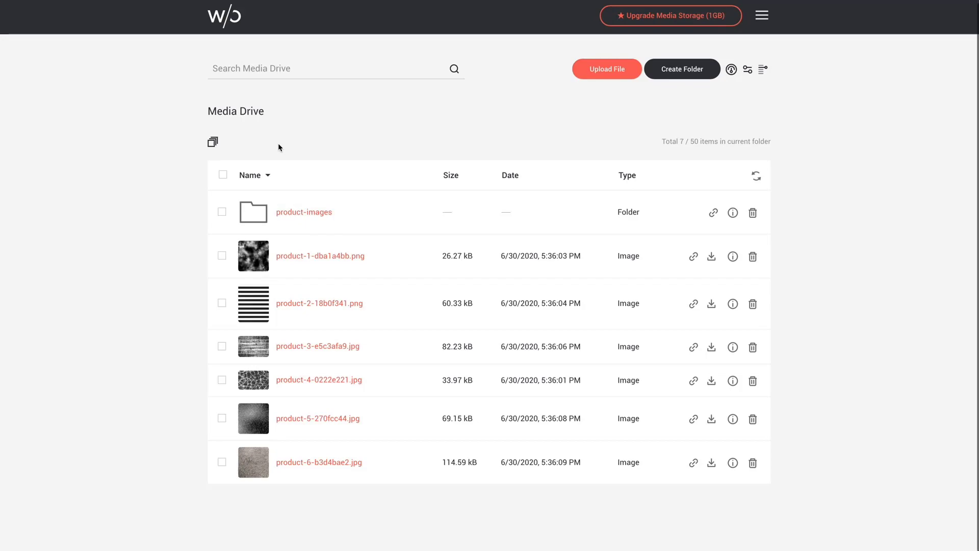